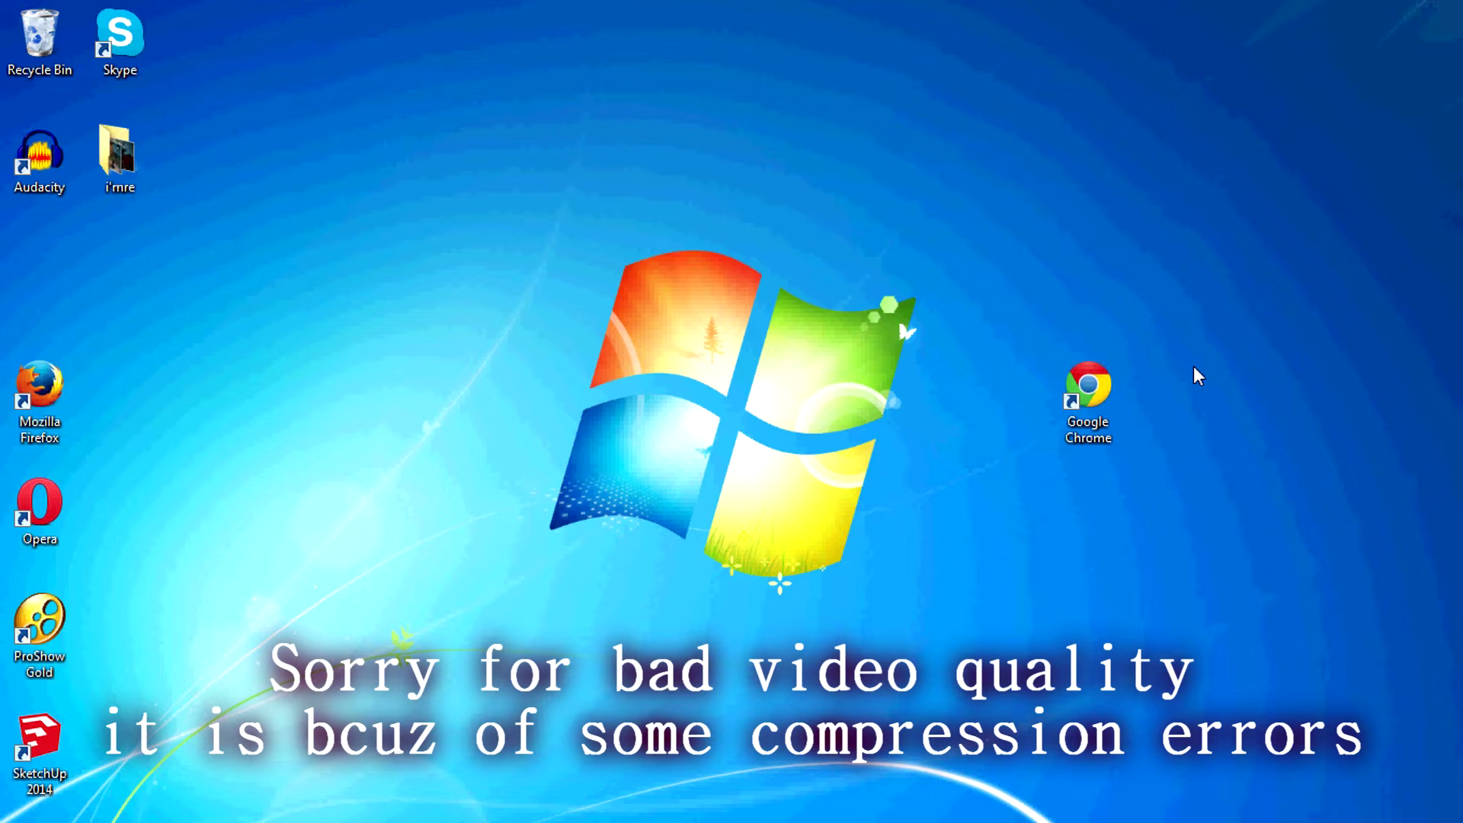
- Choose "Add to archive..." for the i'mre folder to bring up WinRAR's archive settings
{"action": "right_click", "coordinate": [121, 160]}
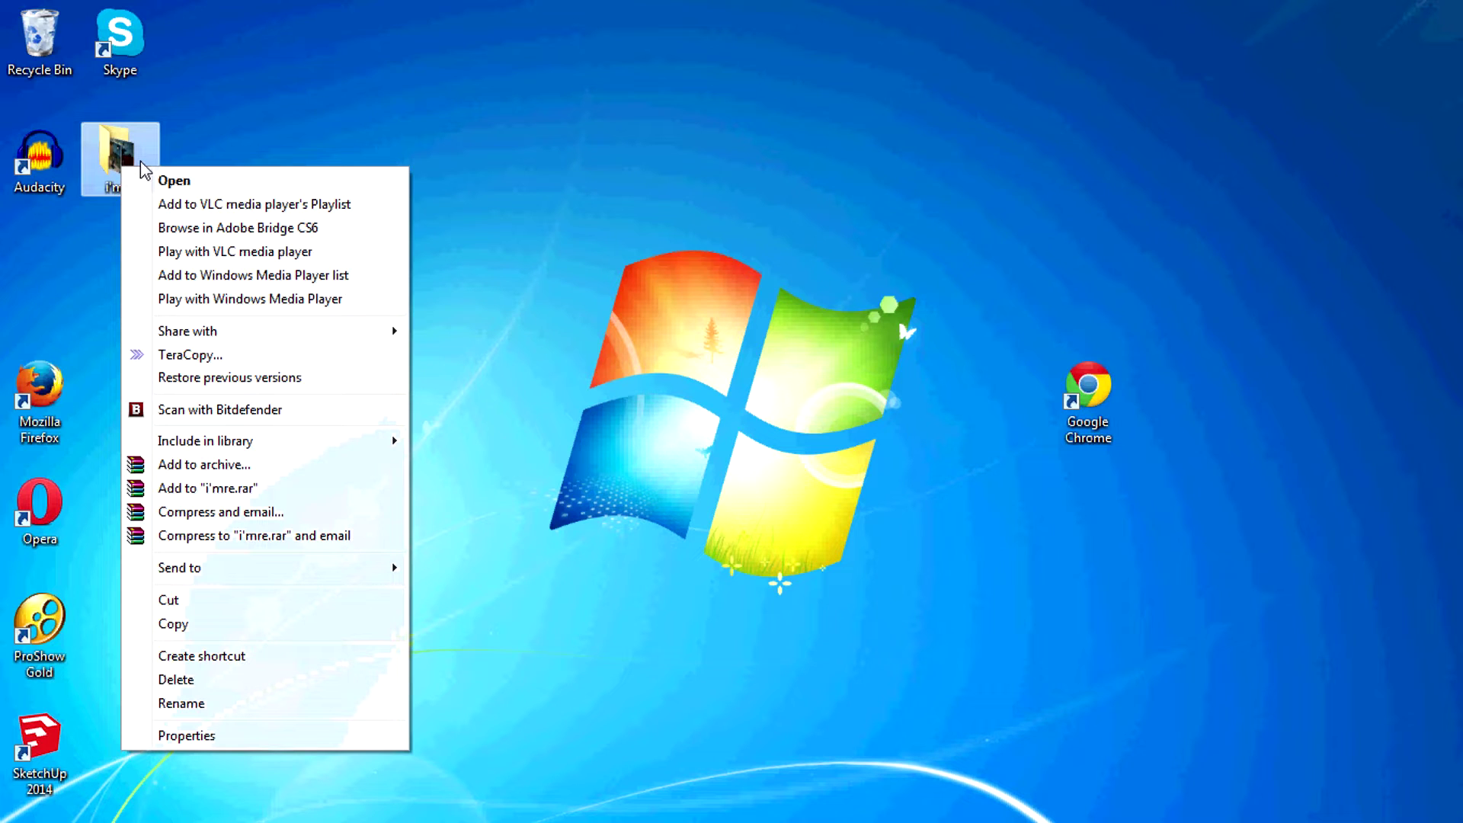
{"action": "left_click", "coordinate": [203, 464]}
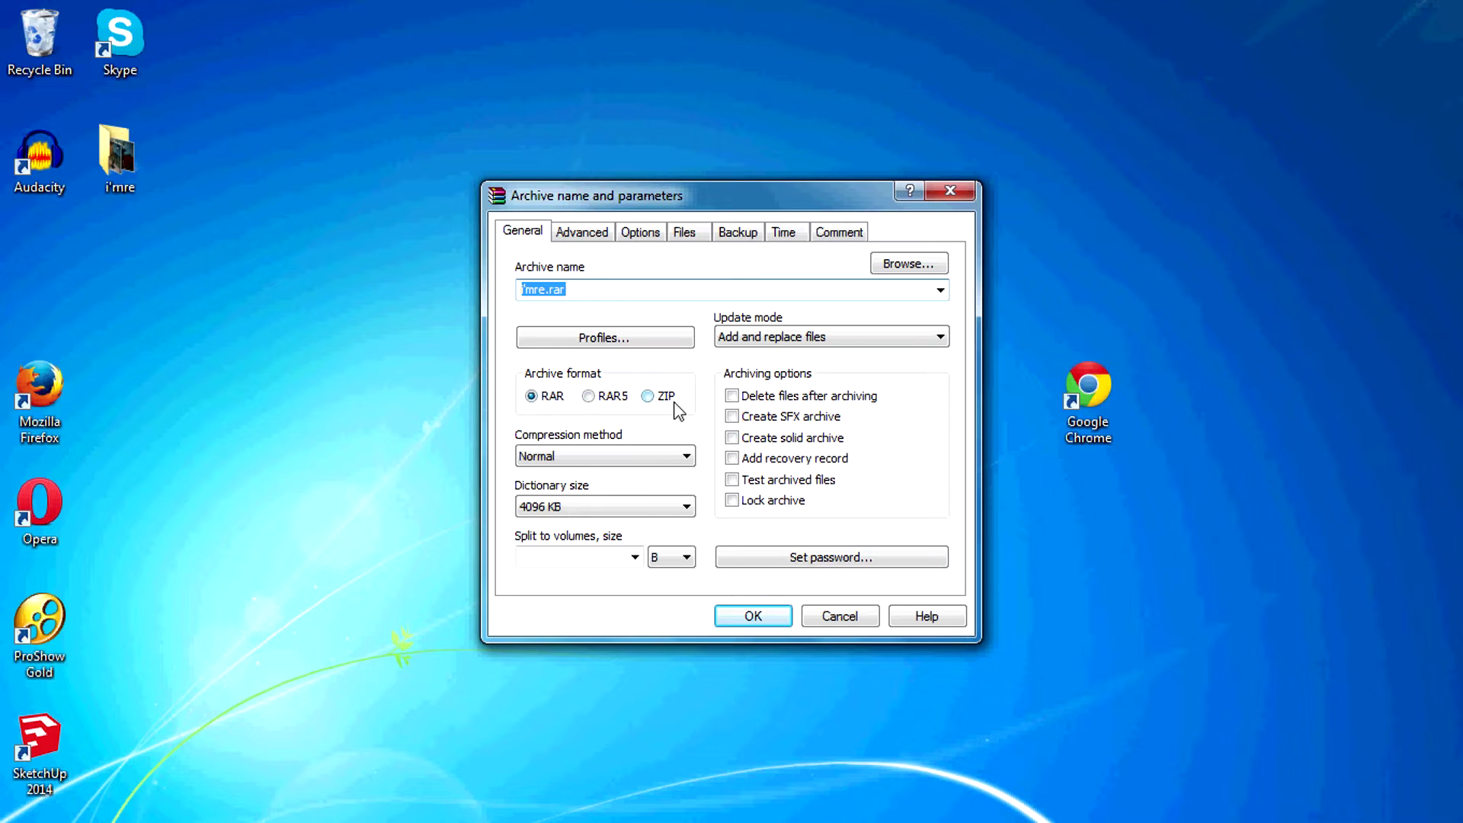
{"action": "left_click", "coordinate": [623, 455]}
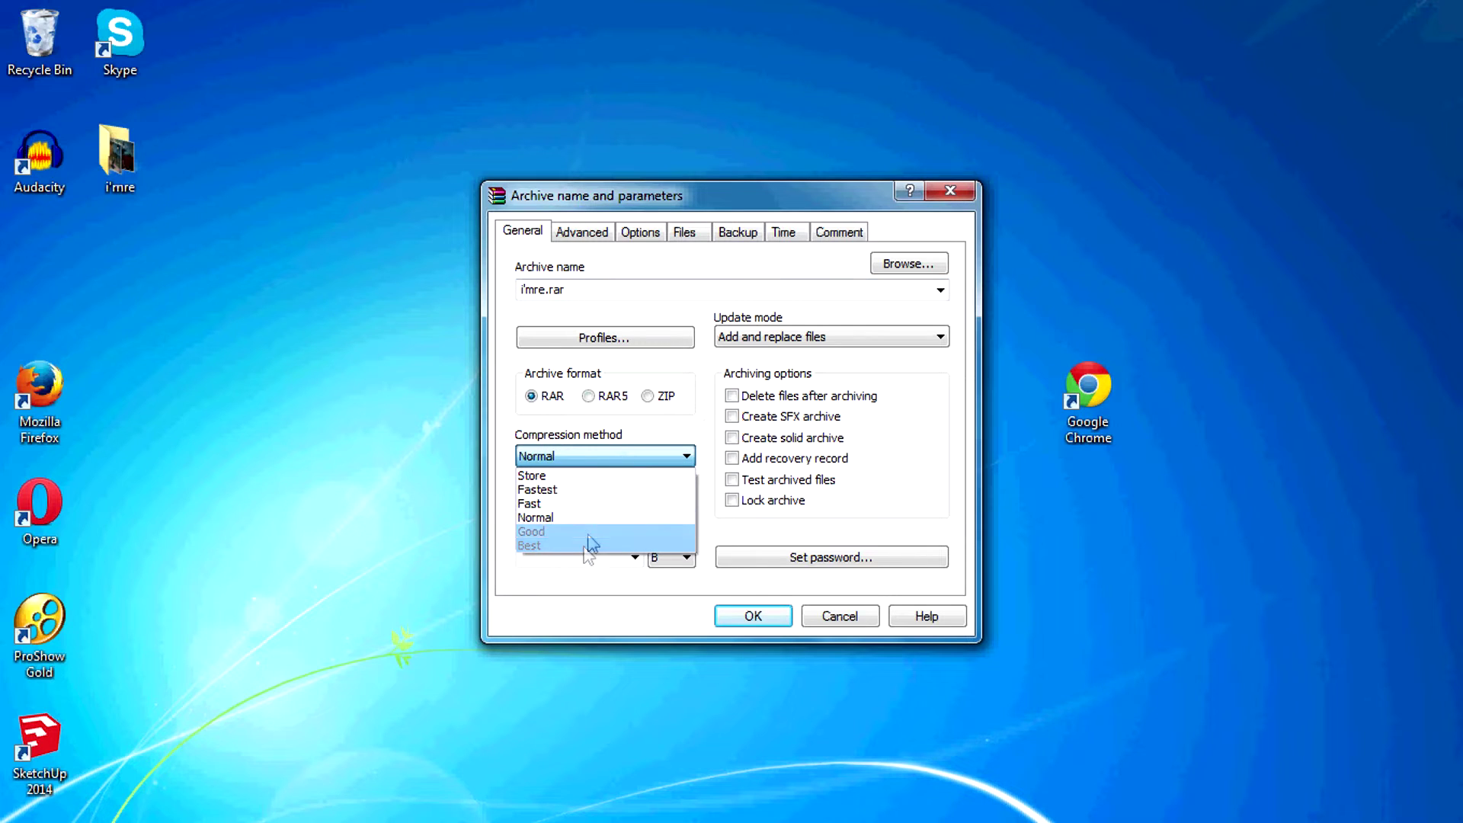
{"action": "left_click", "coordinate": [575, 600]}
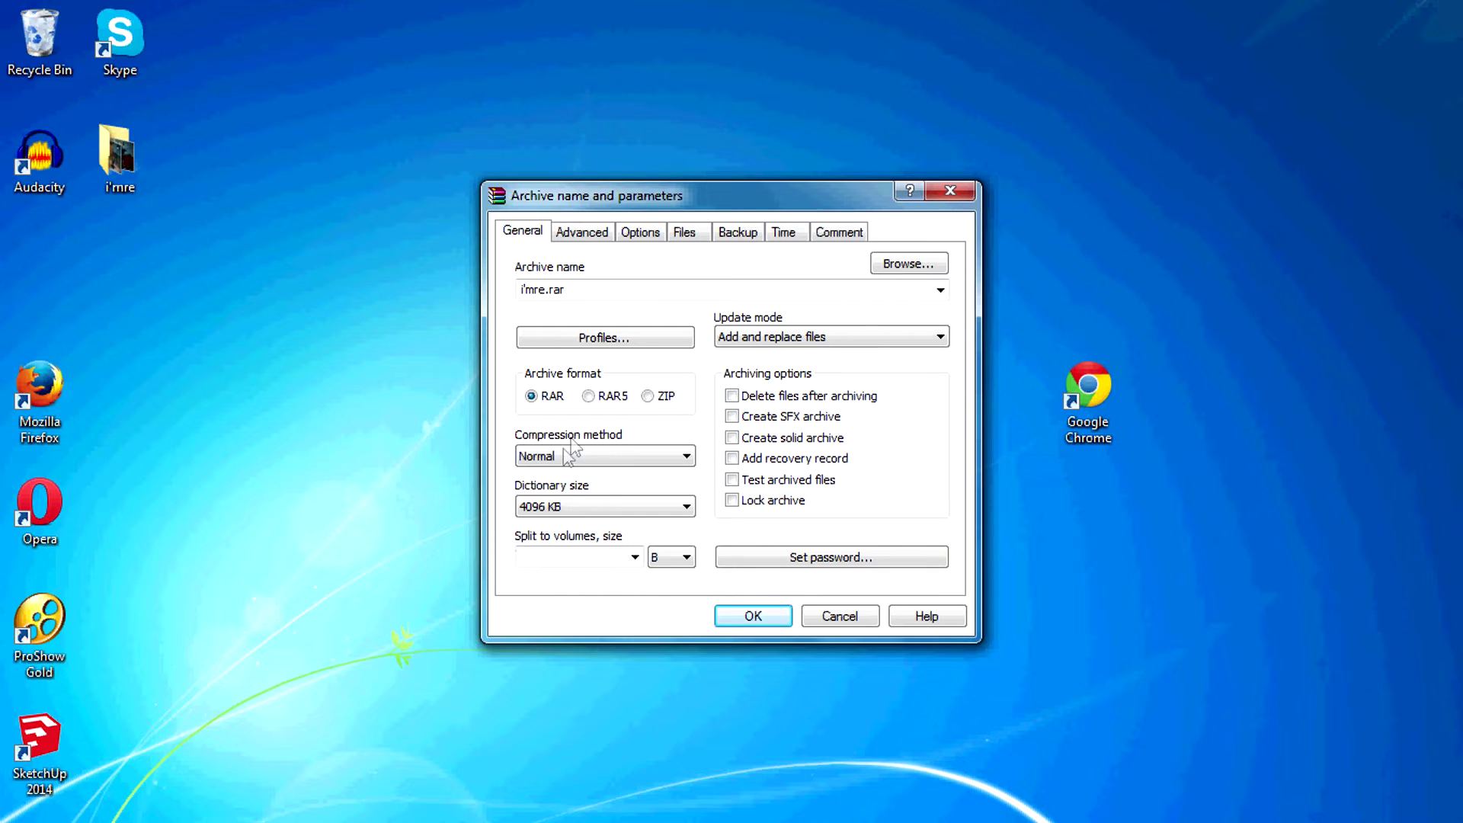
{"action": "left_click", "coordinate": [603, 456]}
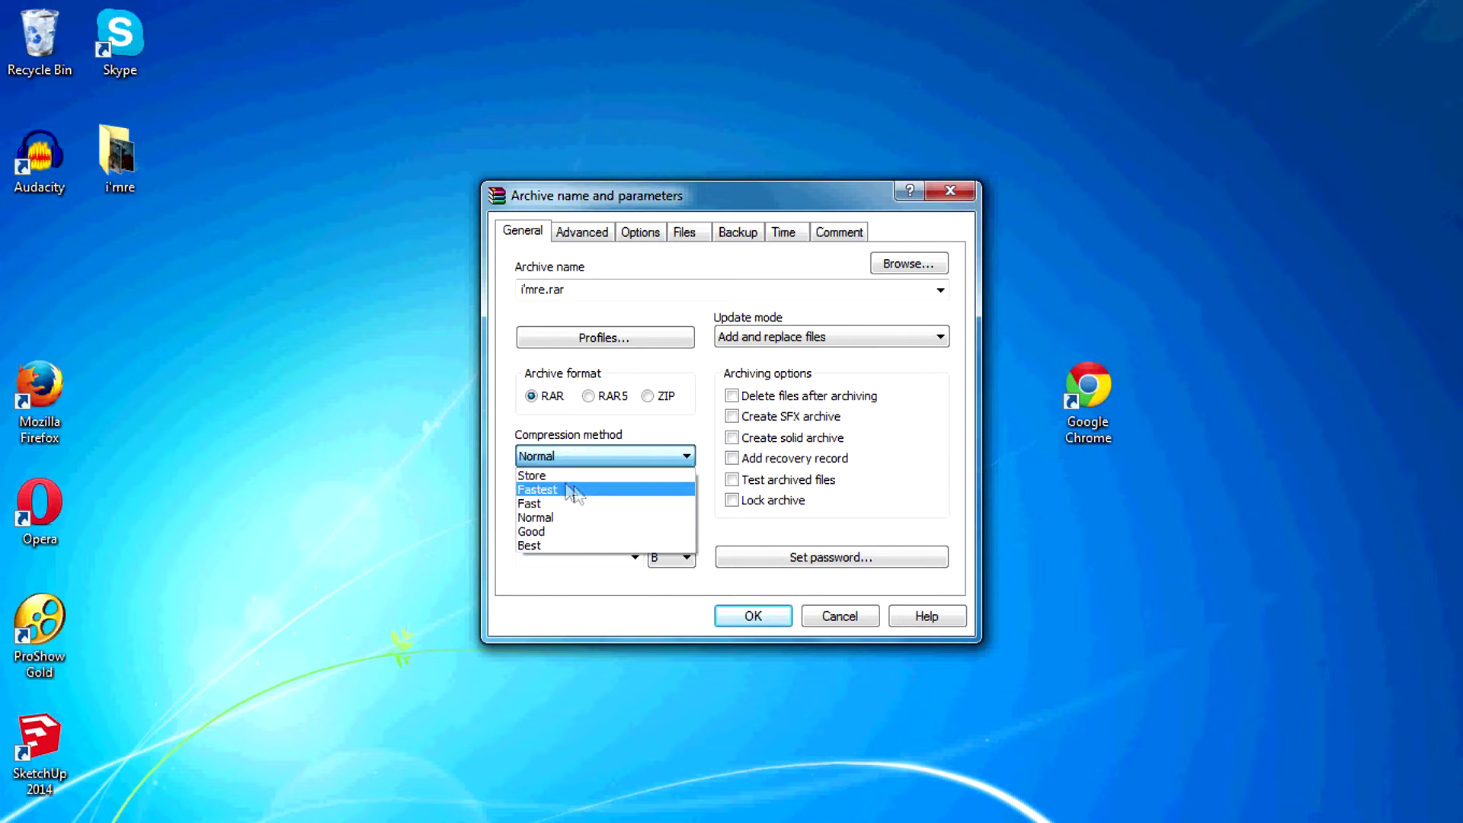
{"action": "left_click", "coordinate": [489, 436]}
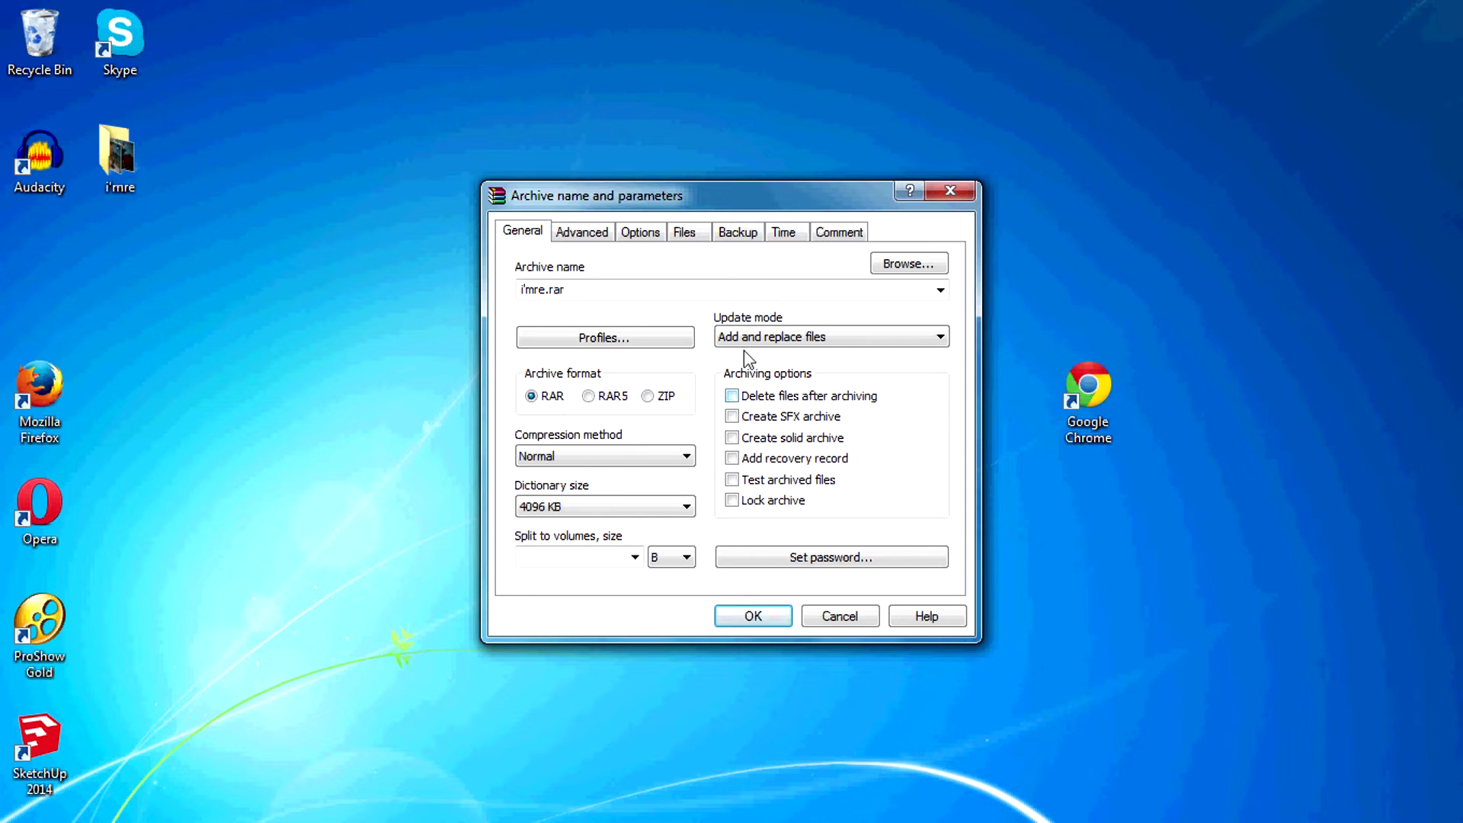
{"action": "left_click", "coordinate": [582, 231]}
{"action": "left_click", "coordinate": [784, 232]}
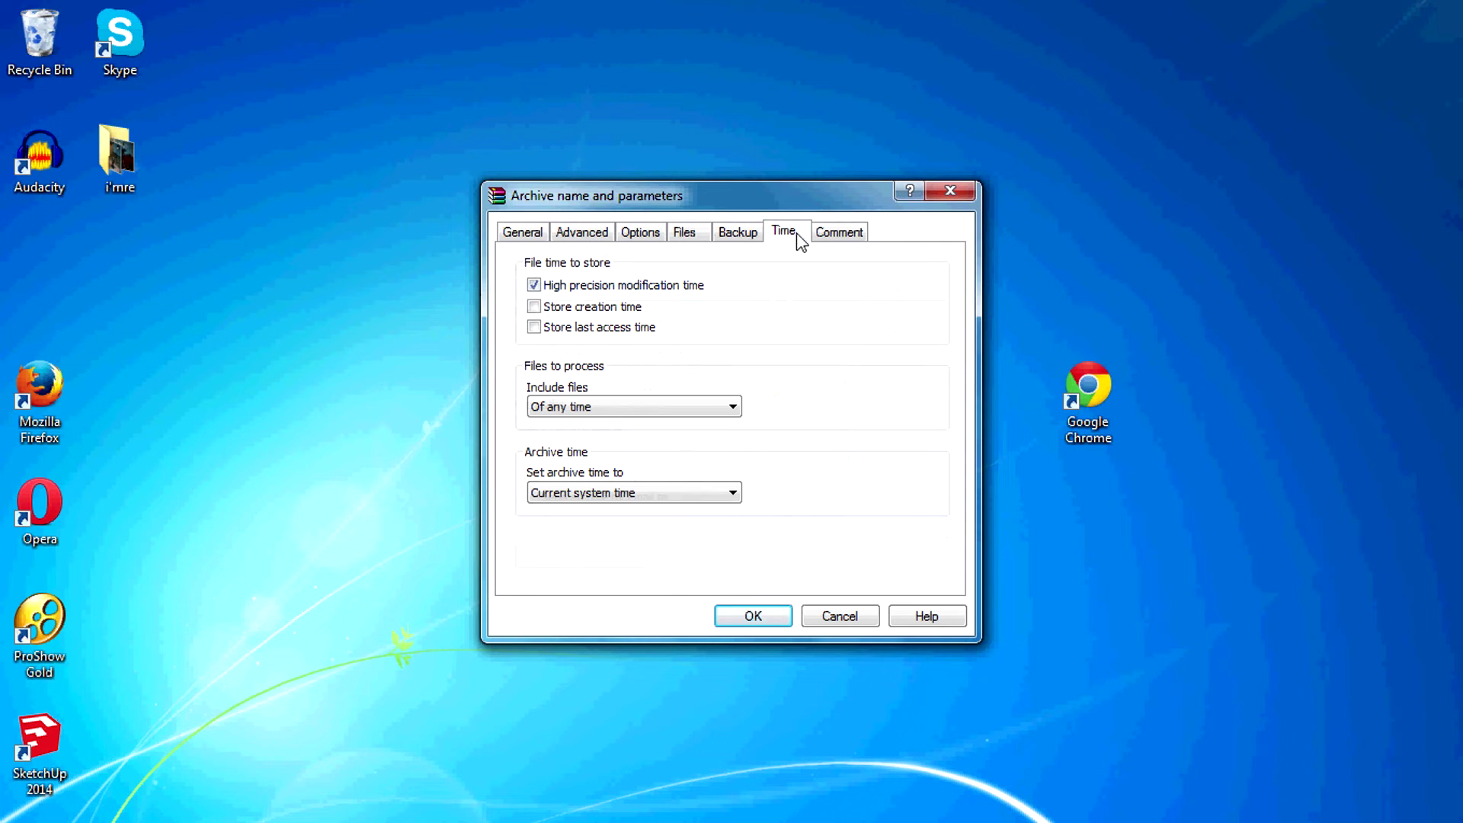
{"action": "left_click", "coordinate": [522, 233]}
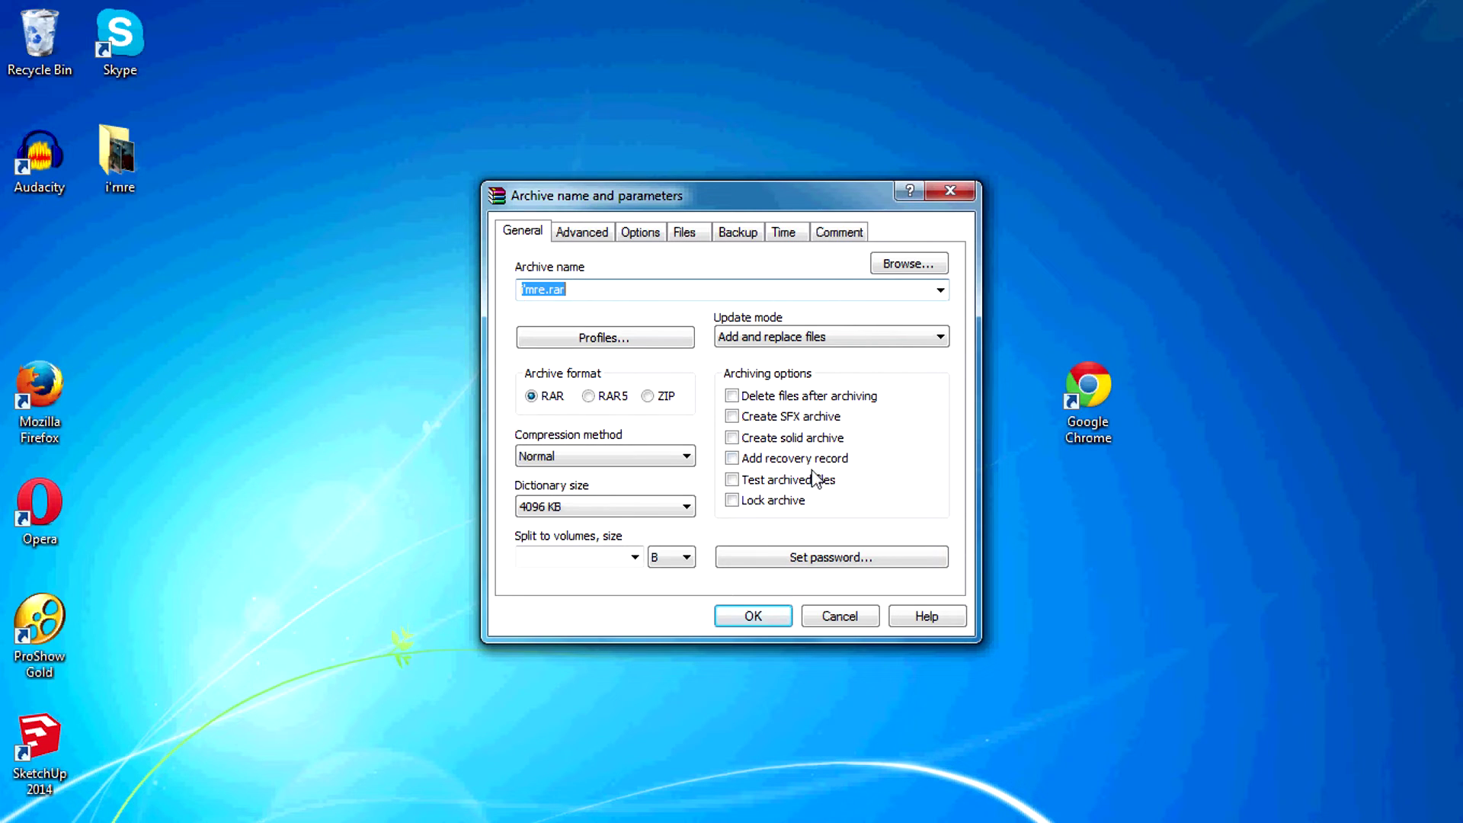
{"action": "left_click", "coordinate": [870, 561]}
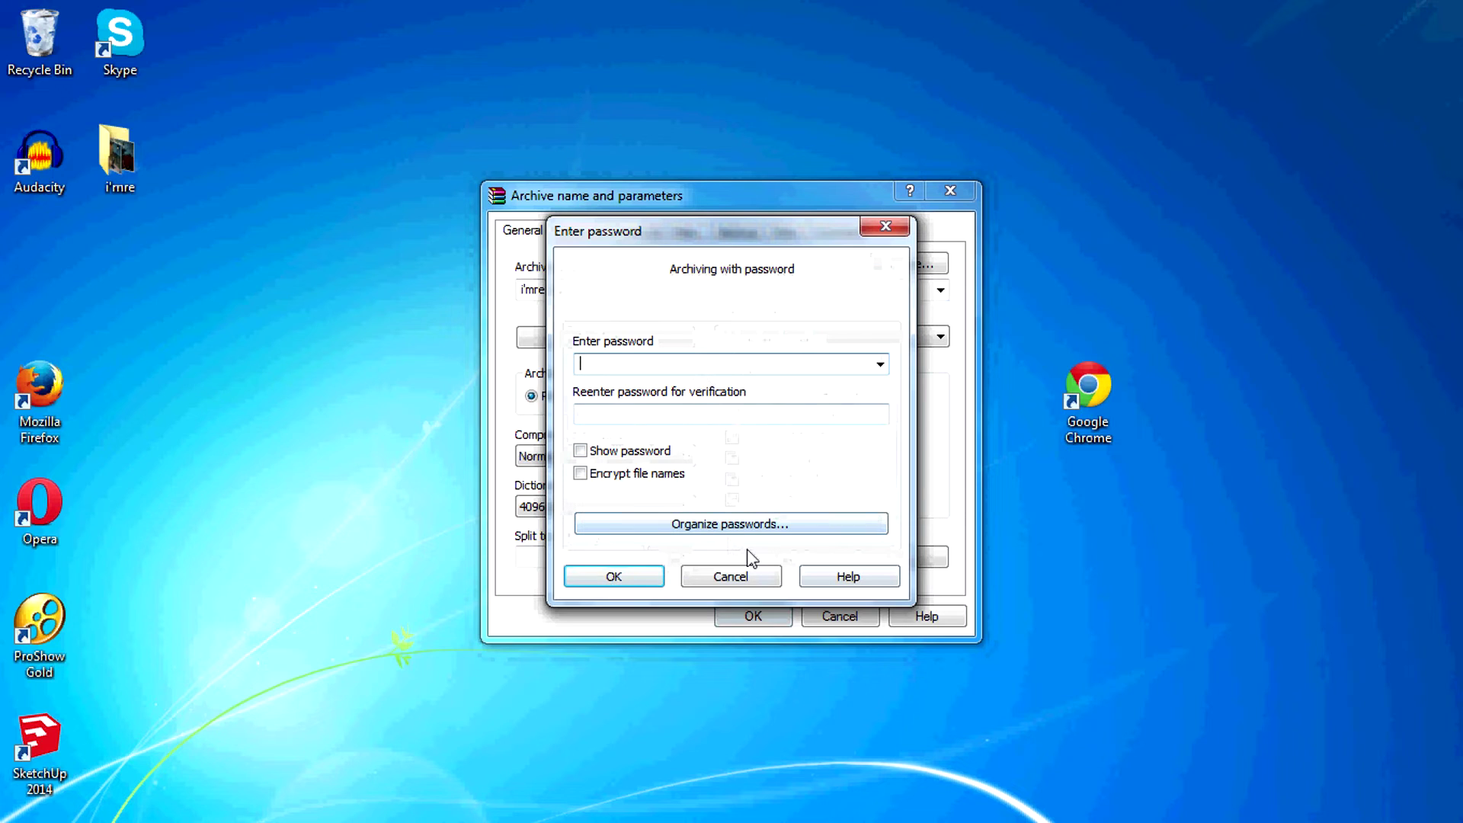
{"action": "left_click", "coordinate": [723, 576]}
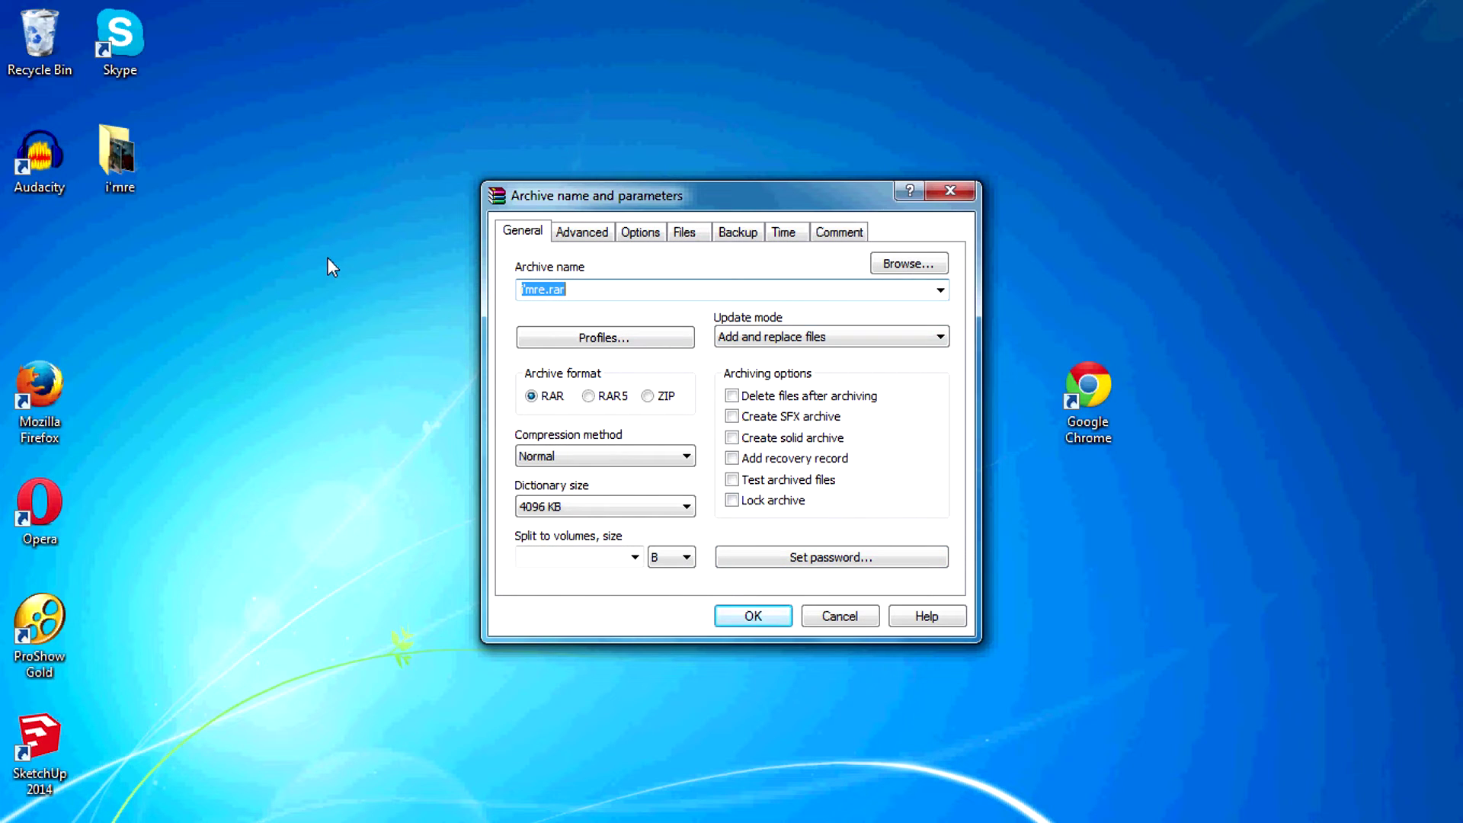
{"action": "type", "text": "new ara"}
- Correct the archive name to "new rar" and set its save location to the Desktop
{"action": "key", "text": "BackSpace"}
{"action": "key", "text": "BackSpace"}
{"action": "key", "text": "BackSpace"}
{"action": "type", "text": "rar"}
{"action": "left_click", "coordinate": [931, 271]}
{"action": "left_click", "coordinate": [575, 359]}
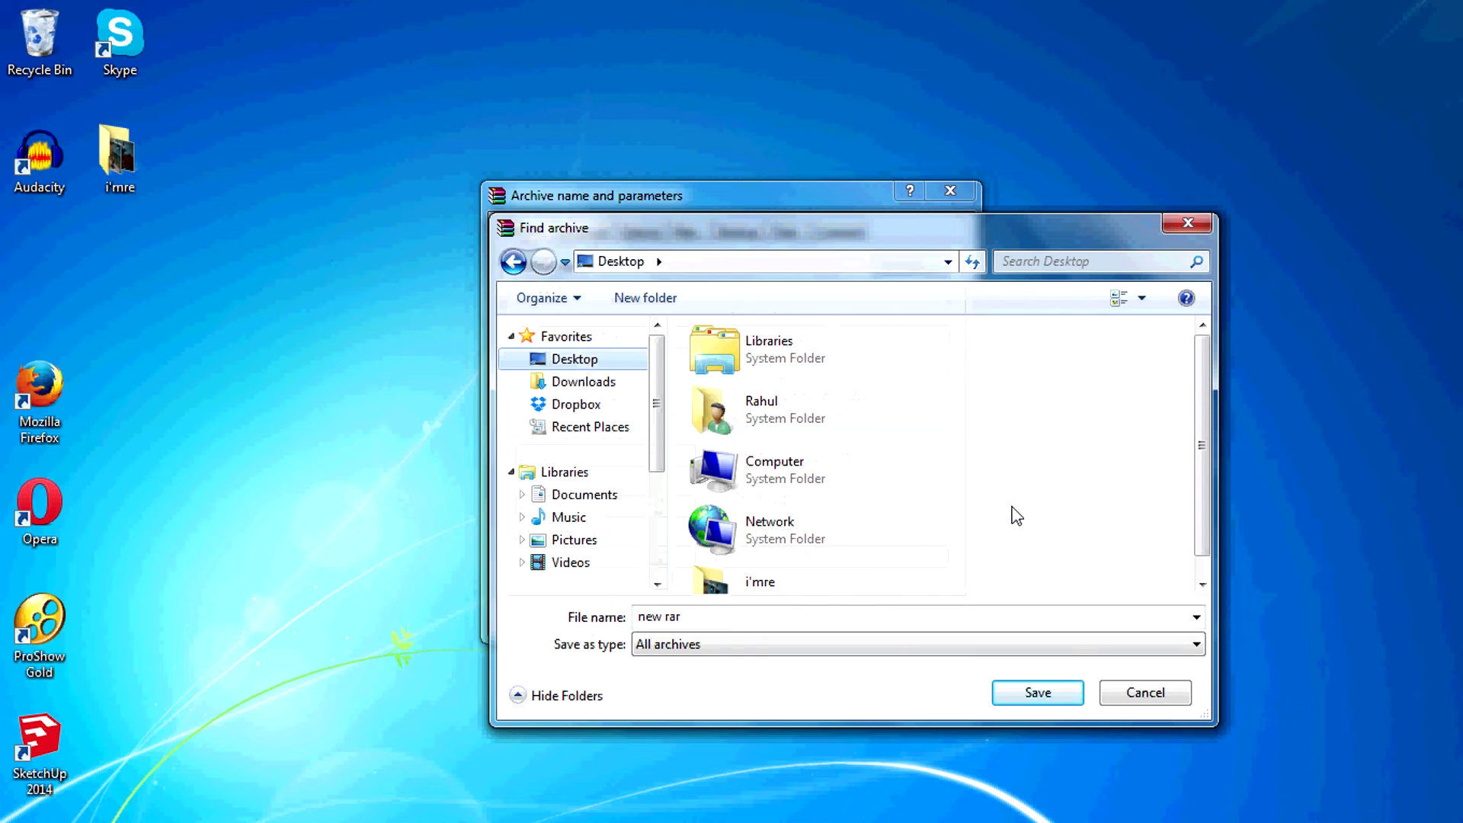
{"action": "left_click", "coordinate": [1038, 693]}
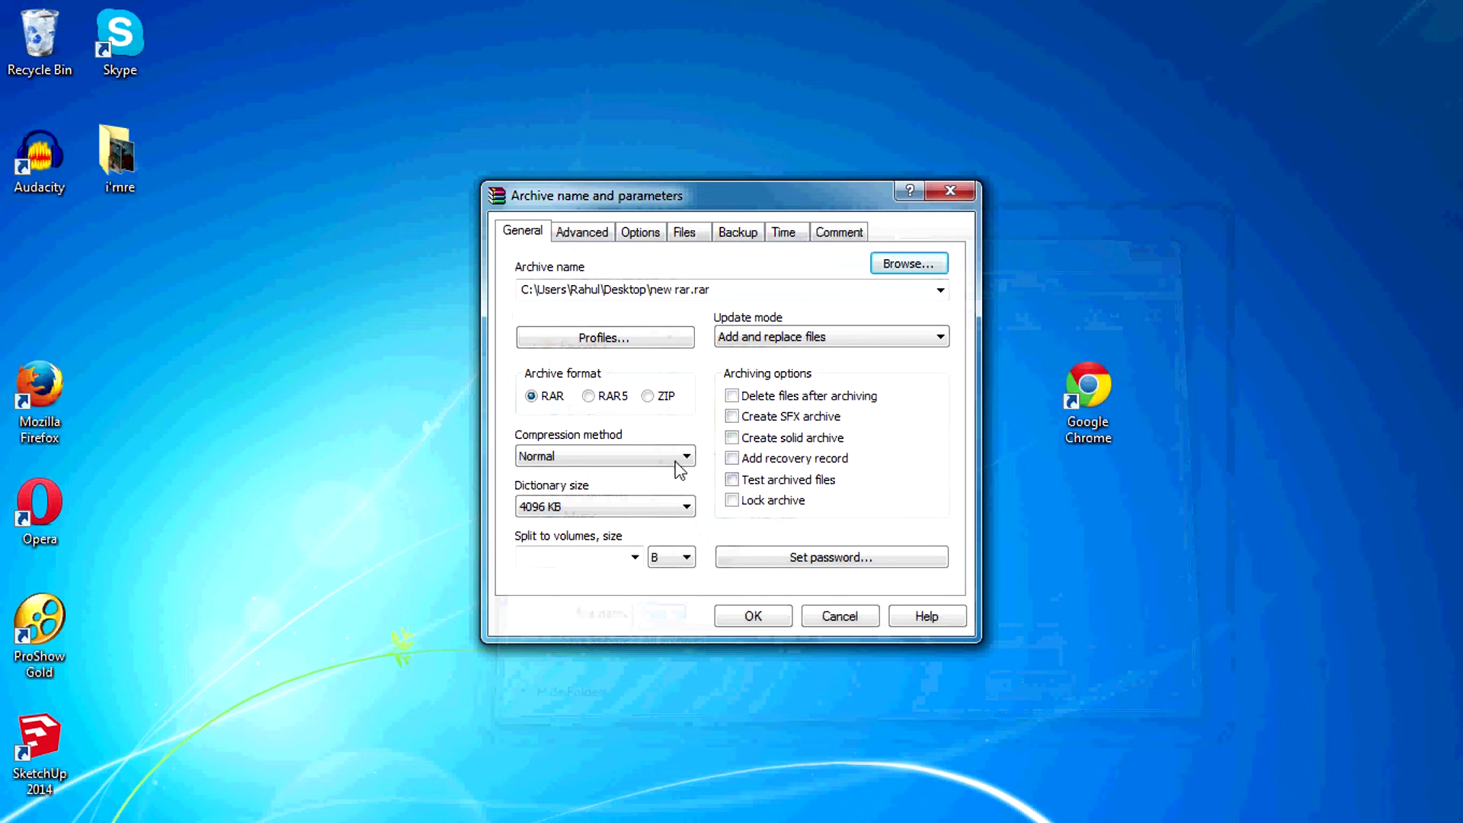
{"action": "left_click", "coordinate": [753, 616]}
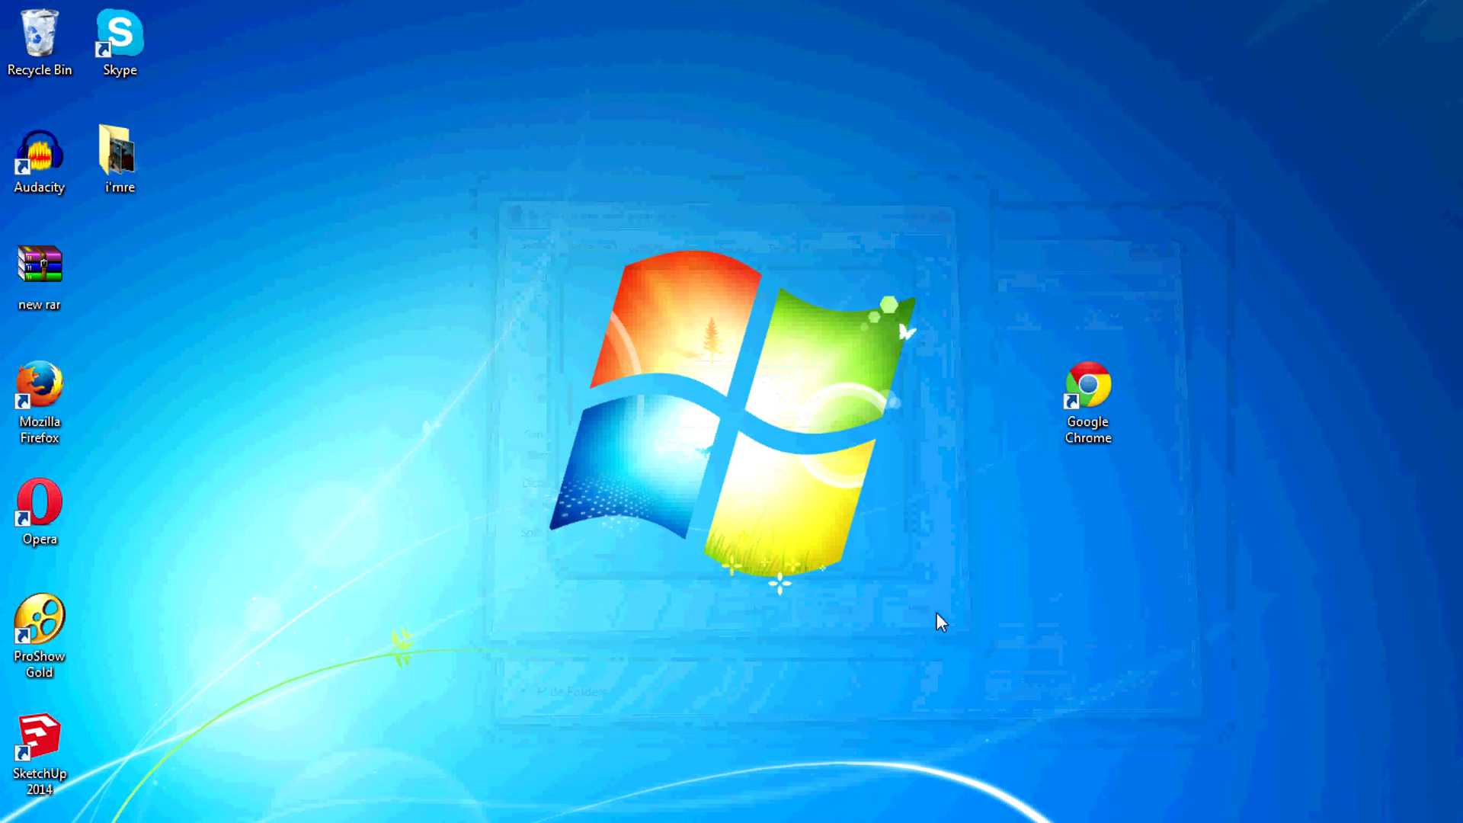
{"action": "double_click", "coordinate": [52, 285]}
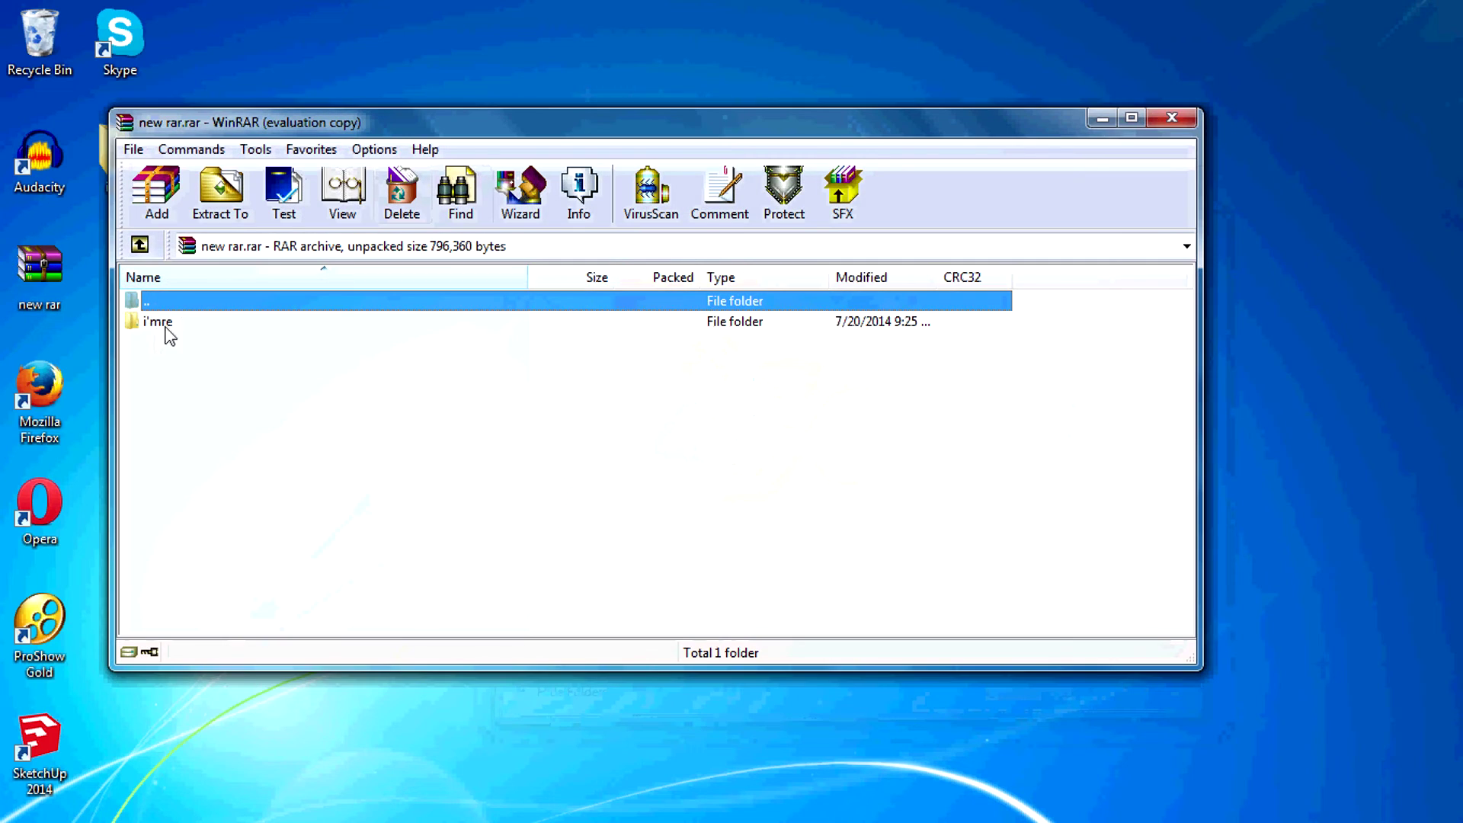
{"action": "double_click", "coordinate": [158, 322]}
{"action": "mouse_move", "coordinate": [481, 123]}
{"action": "left_mouse_down"}
{"action": "mouse_move", "coordinate": [820, 75]}
{"action": "mouse_move", "coordinate": [1458, 69]}
{"action": "left_mouse_up"}
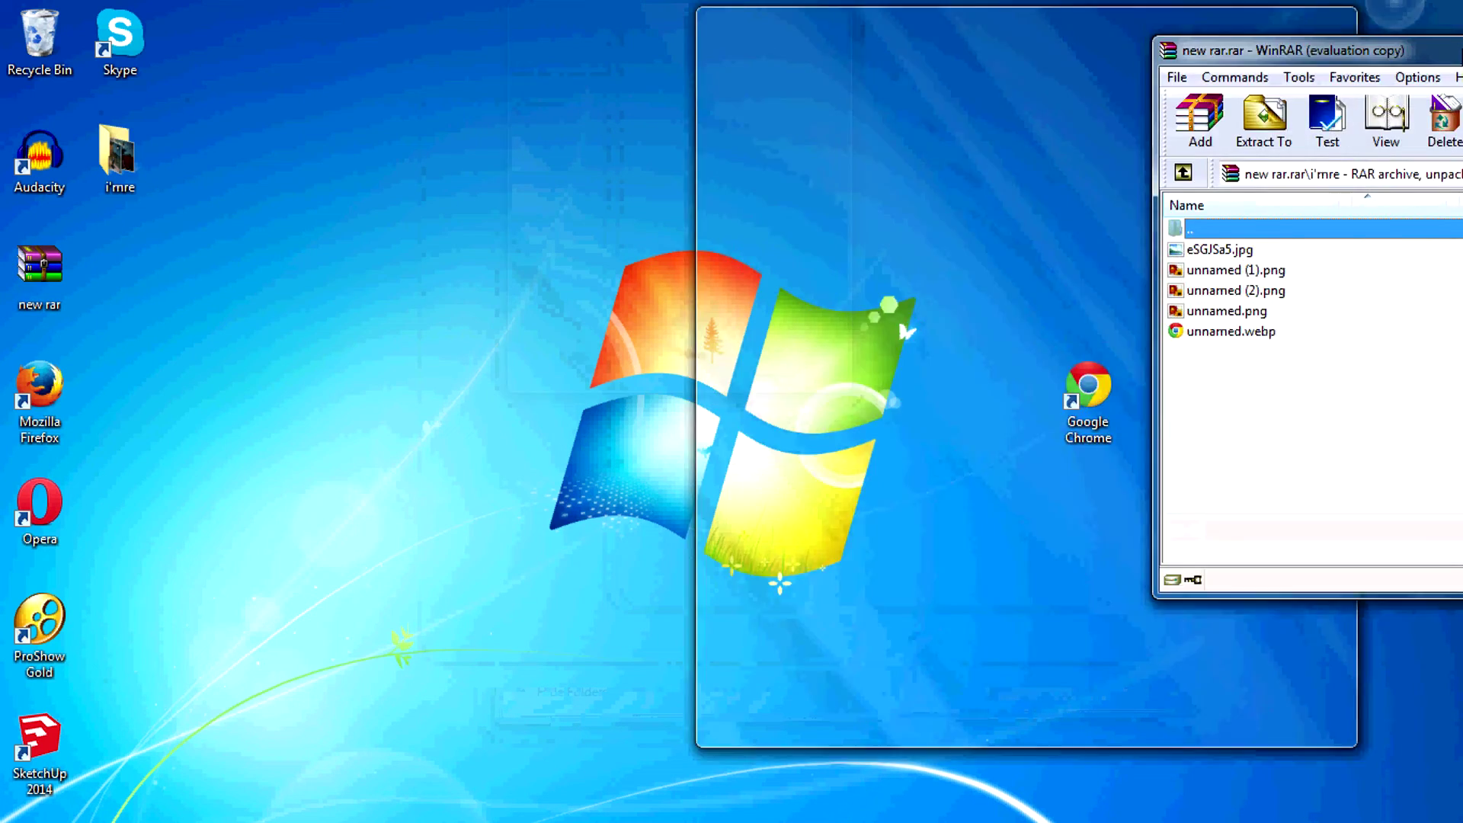
{"action": "left_click_drag", "start_coordinate": [852, 537], "coordinate": [972, 310]}
{"action": "left_click", "coordinate": [888, 398]}
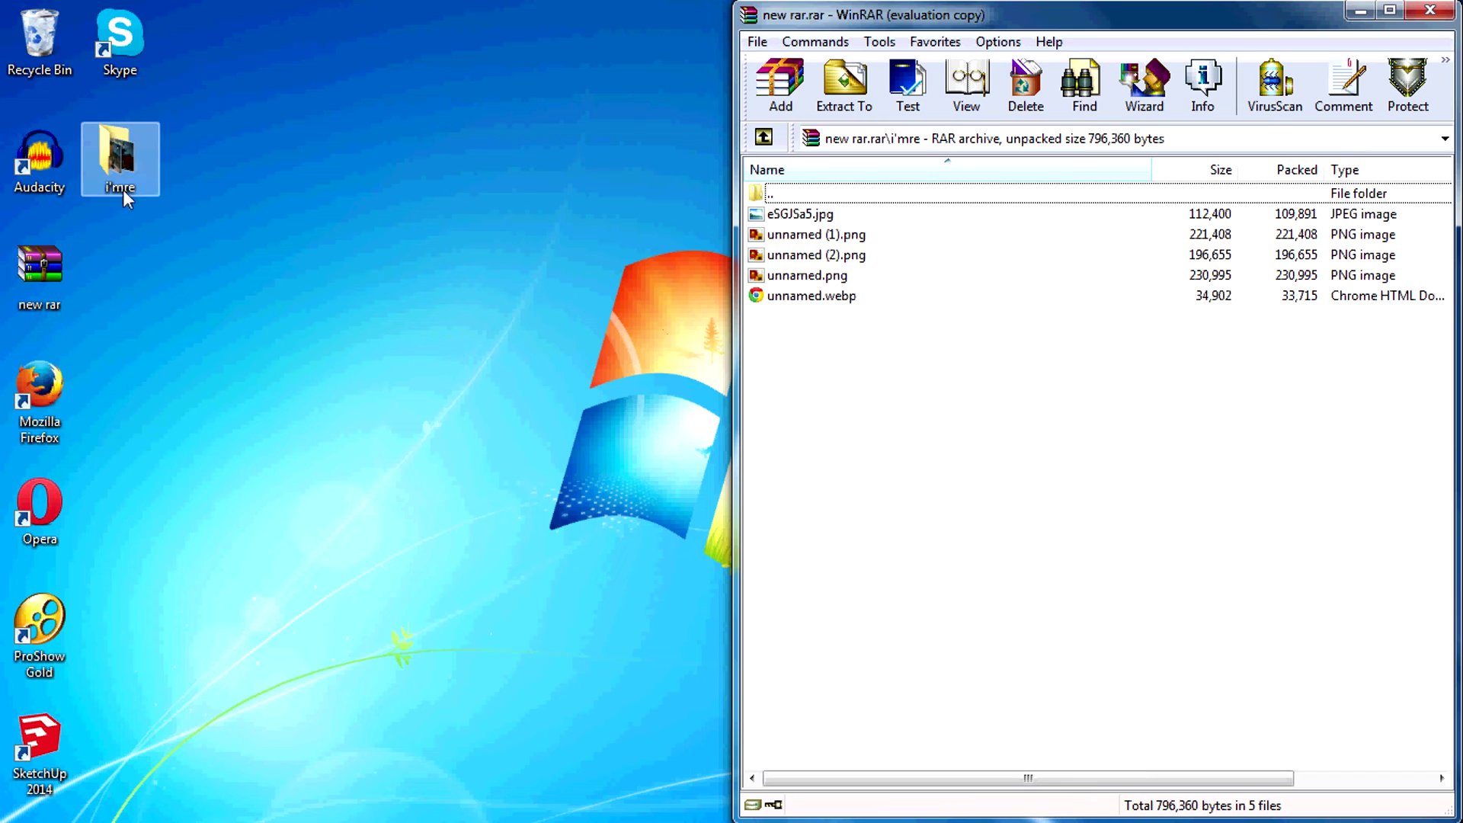
{"action": "double_click", "coordinate": [119, 160]}
{"action": "left_click_drag", "start_coordinate": [914, 69], "coordinate": [6, 69]}
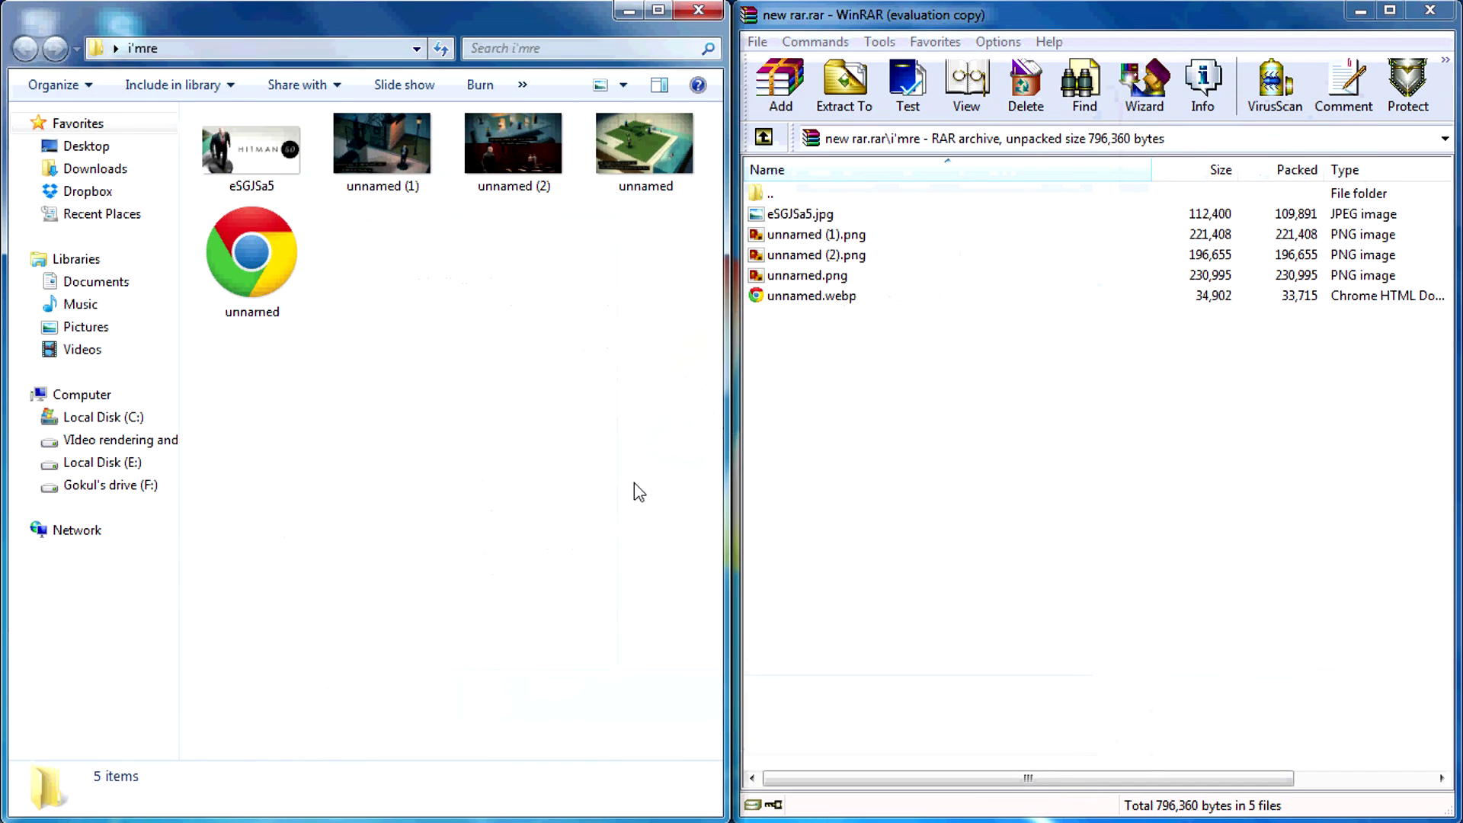
{"action": "left_click_drag", "start_coordinate": [640, 492], "coordinate": [206, 109]}
{"action": "left_click", "coordinate": [696, 13]}
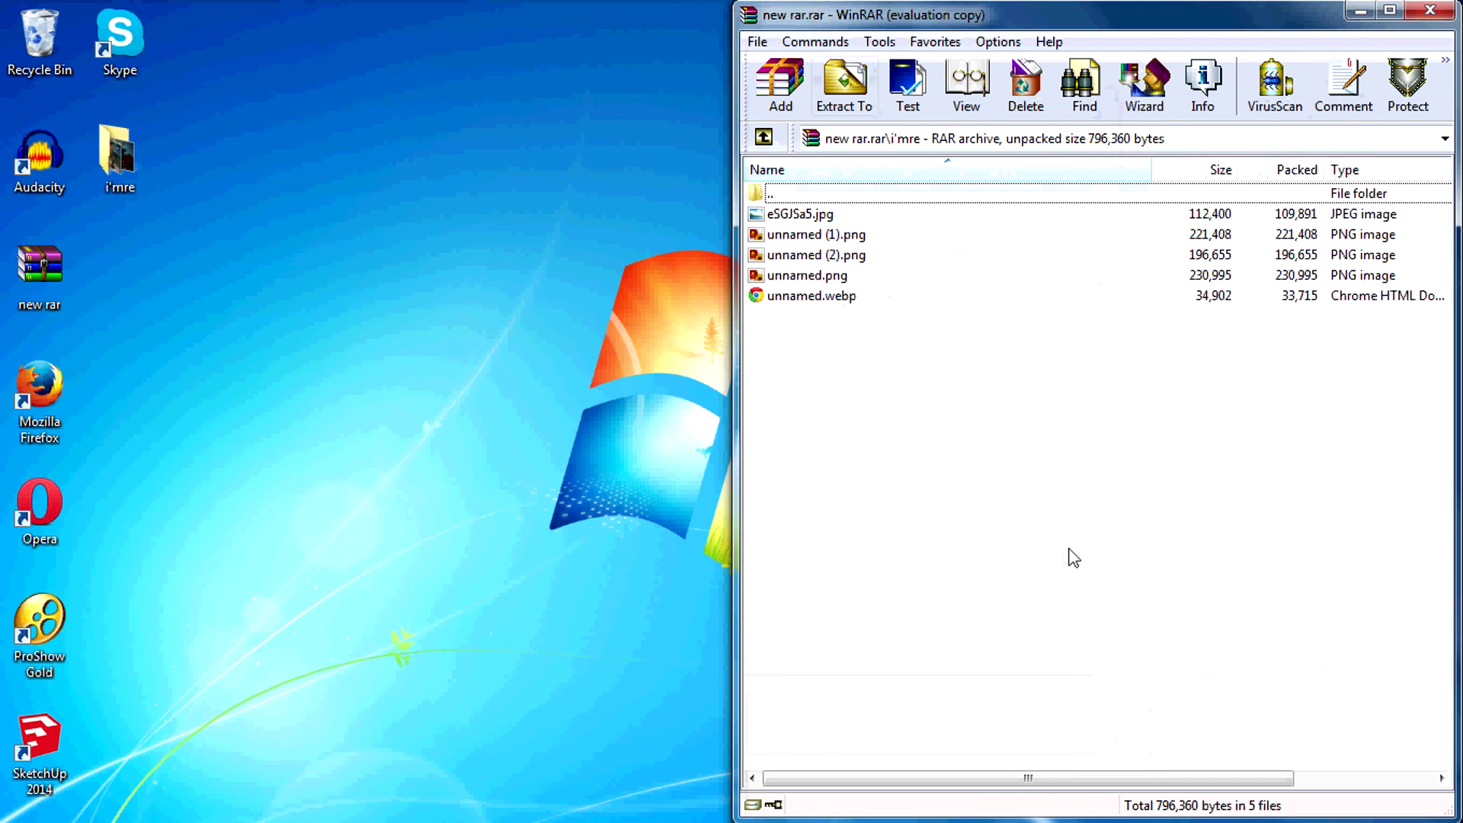
{"action": "left_click", "coordinate": [1434, 12]}
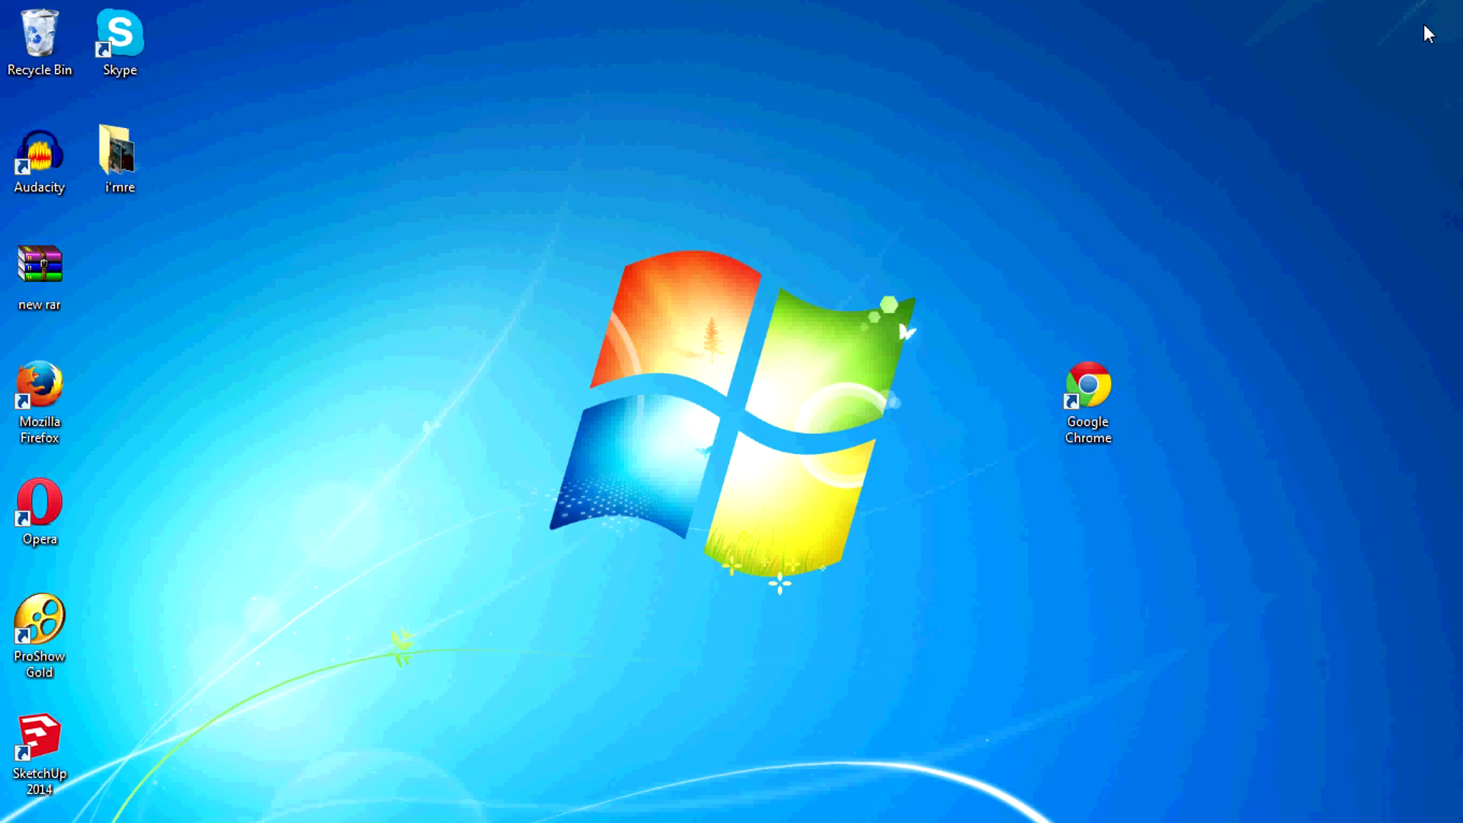